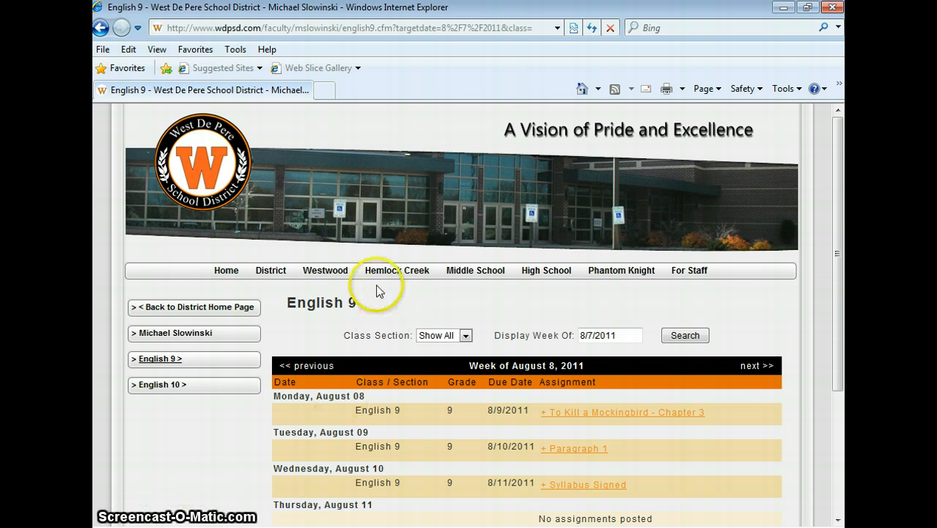
Step: Expand the Syllabus Signed assignment on the English 9 homework page, view its Syllabus attachment, and close the document
{"action": "scroll", "coordinate": [566, 317], "scroll_direction": "down", "scroll_amount": 3}
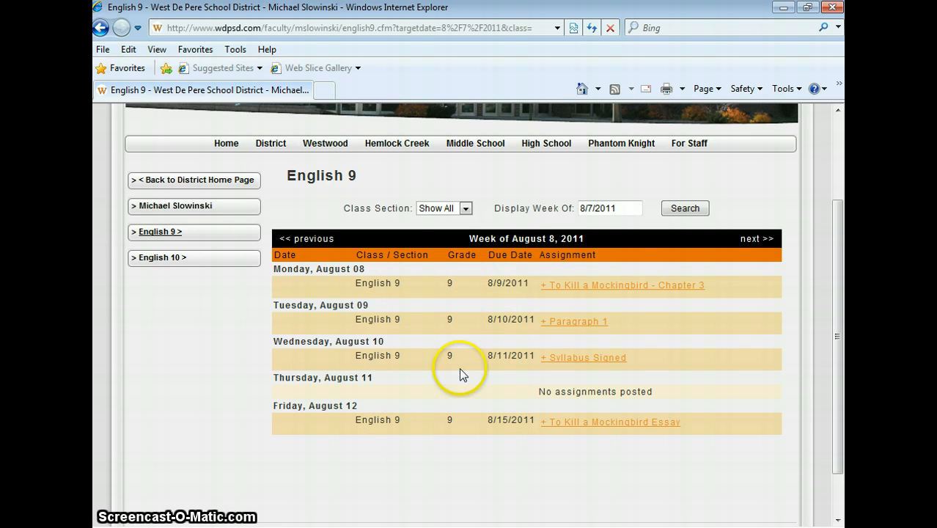
{"action": "left_click", "coordinate": [573, 361]}
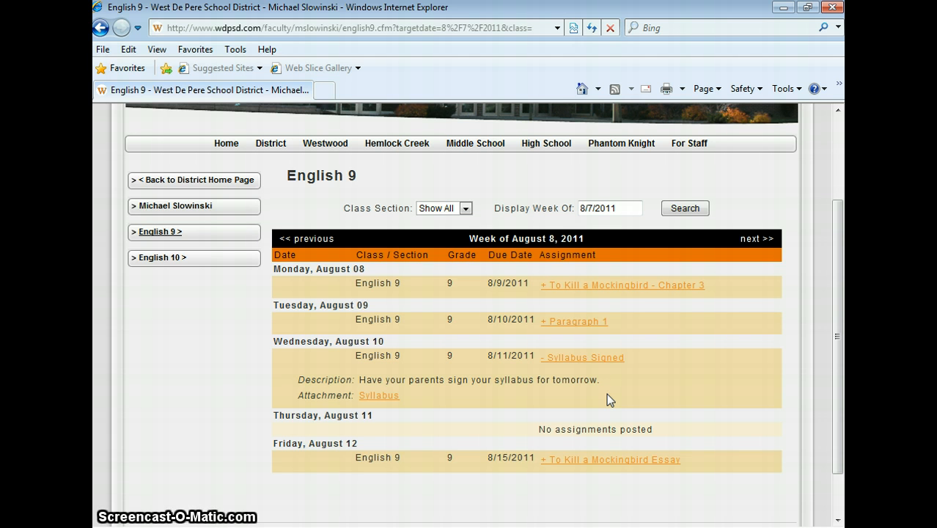
{"action": "left_click", "coordinate": [386, 397]}
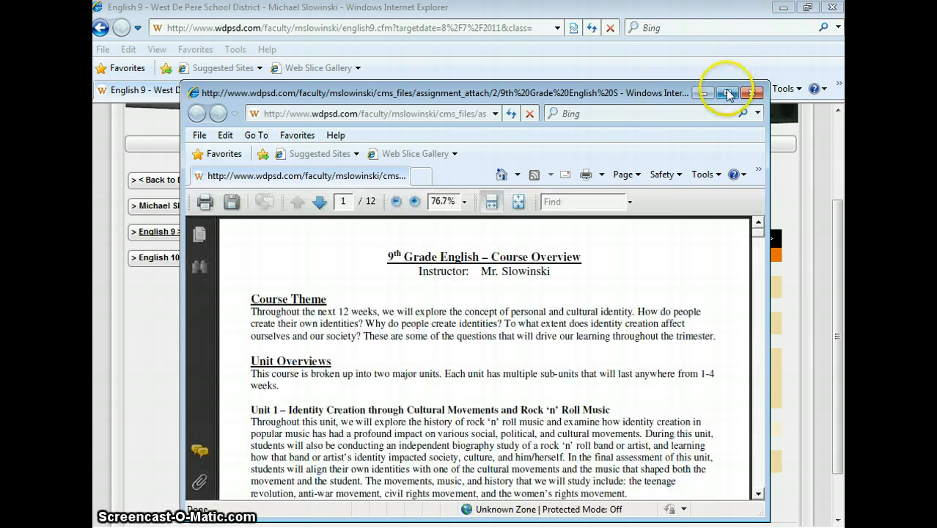
{"action": "left_click", "coordinate": [726, 94]}
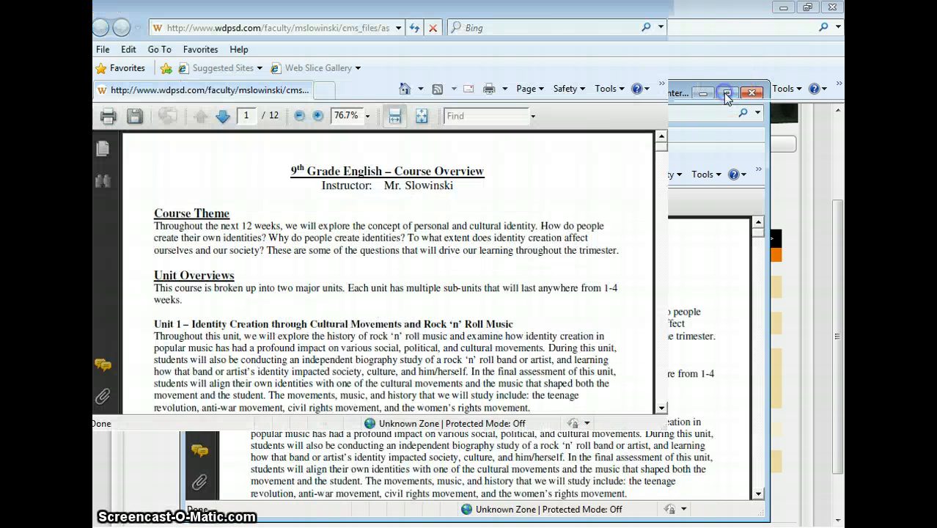
{"action": "left_click", "coordinate": [709, 215]}
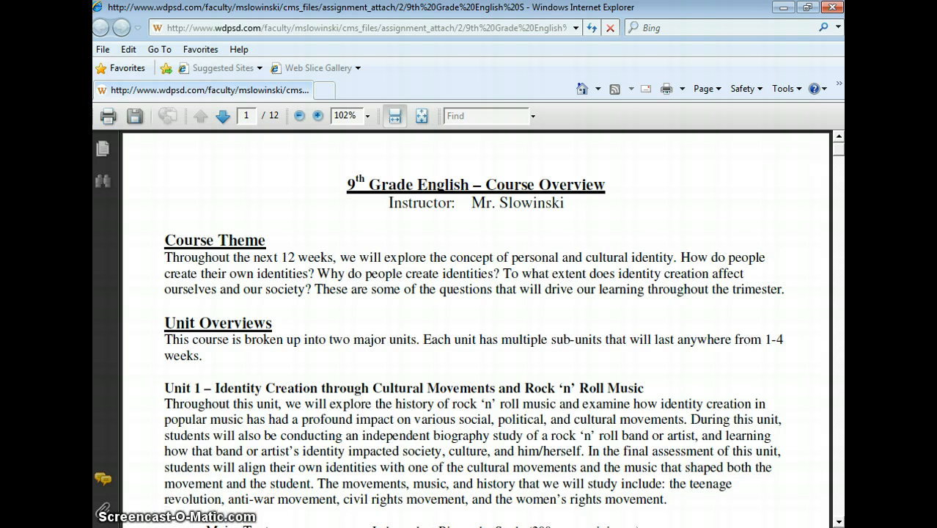
{"action": "left_click", "coordinate": [834, 8]}
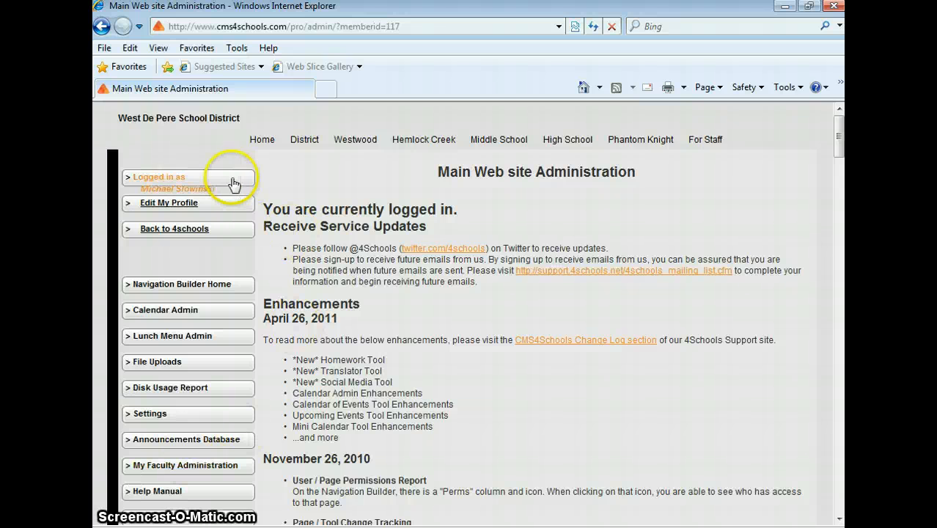
Step: Open the class/section editor in My Homework Admin and add a class named English 9 for grade 9
{"action": "left_click", "coordinate": [204, 210]}
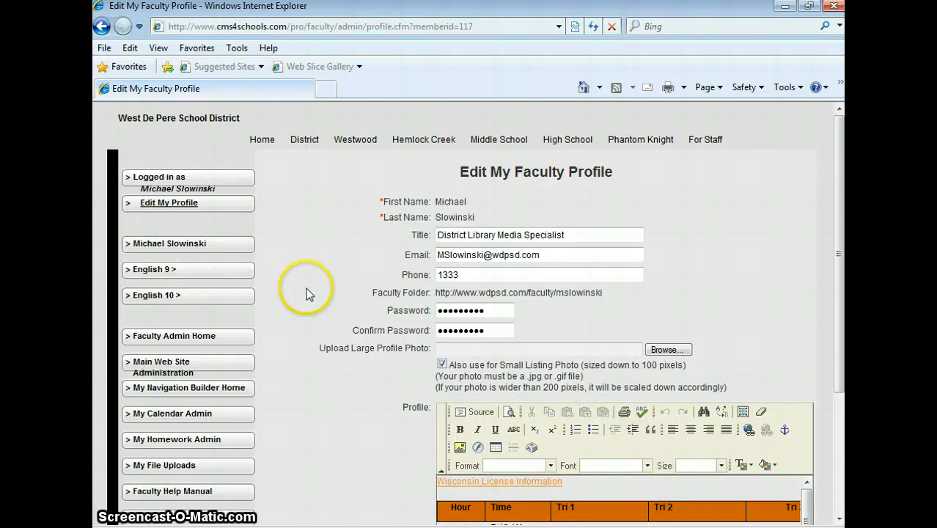
{"action": "left_click", "coordinate": [240, 441]}
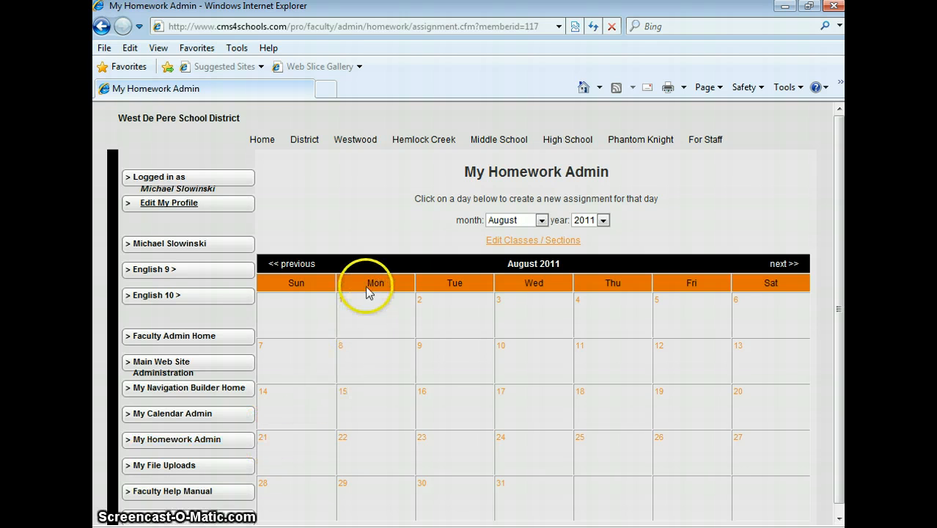
{"action": "left_click", "coordinate": [517, 245]}
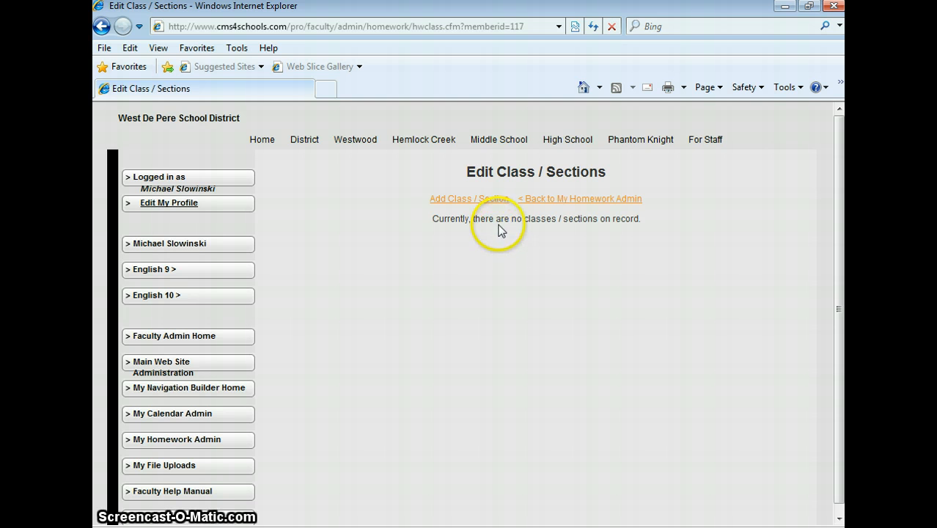
{"action": "left_click", "coordinate": [479, 204]}
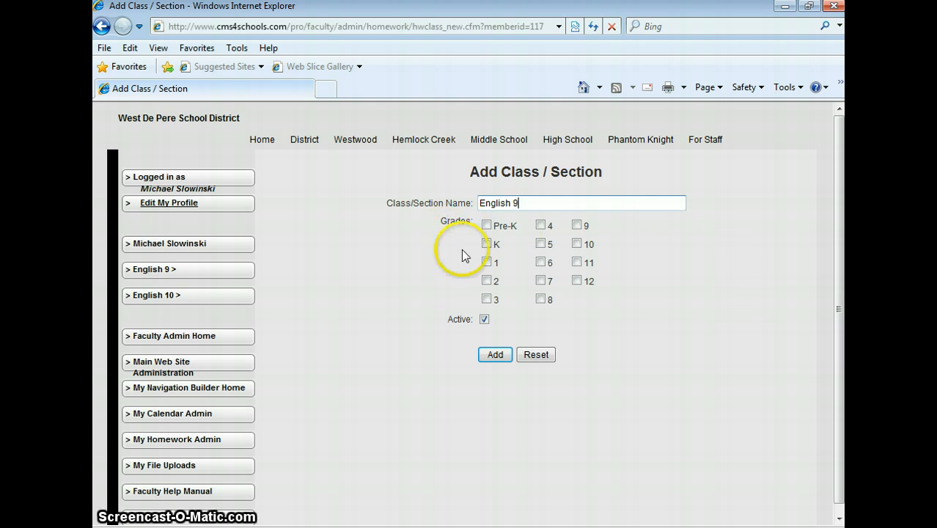
{"action": "left_click", "coordinate": [578, 225]}
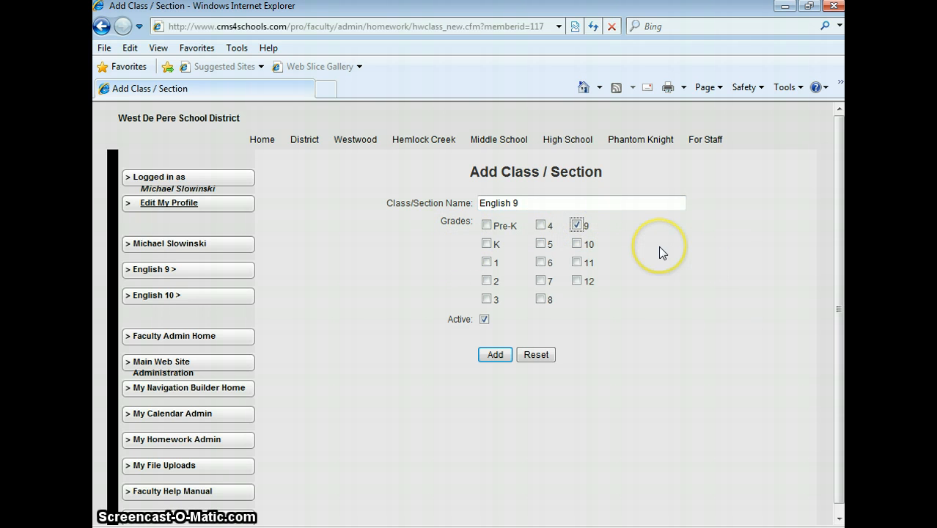
{"action": "left_click", "coordinate": [495, 356]}
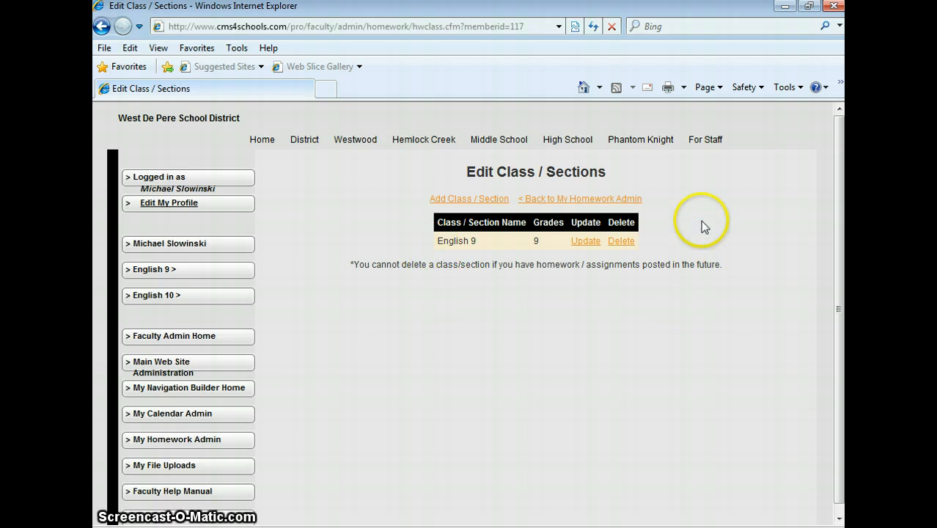
Step: Start a new assignment on August 3, 2011 in My Homework Admin, titled Syllabus Signed, for the English 9 class
{"action": "left_click", "coordinate": [602, 204]}
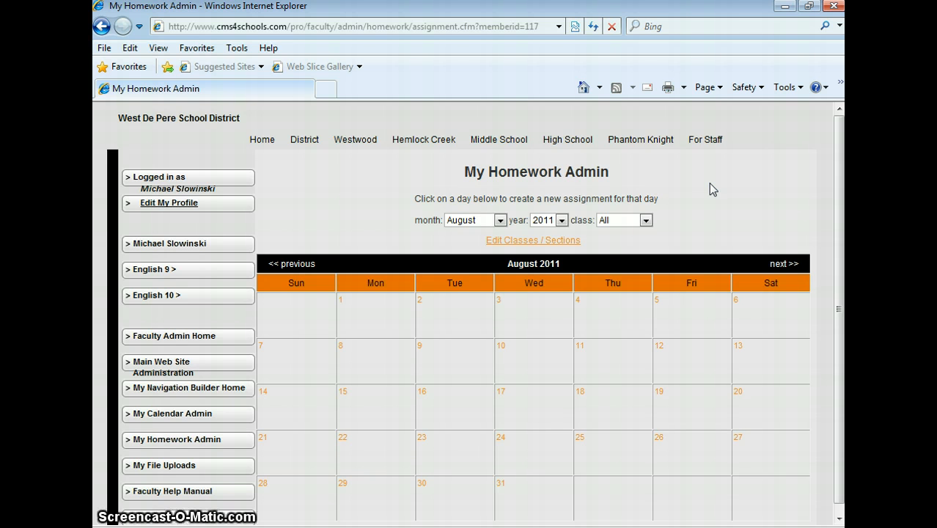
{"action": "left_click", "coordinate": [500, 300]}
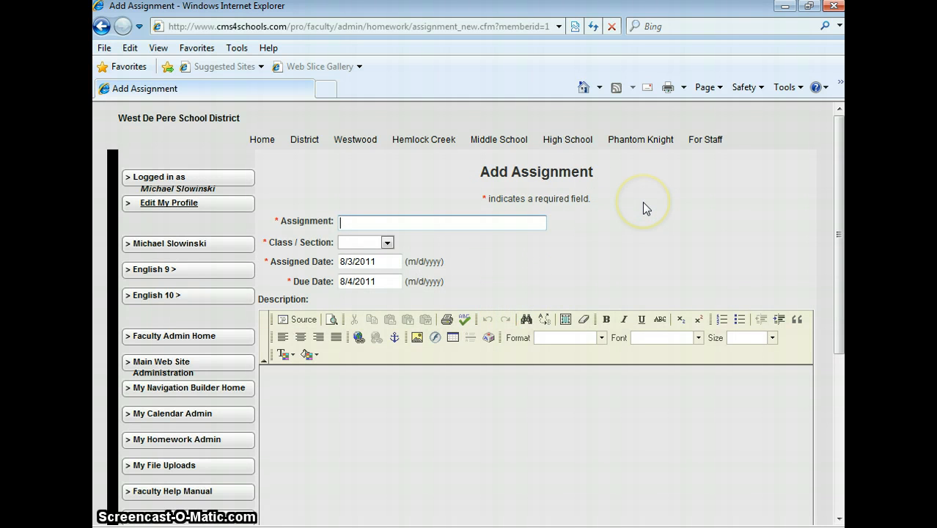
{"action": "type", "text": "Syllabus Signed"}
{"action": "left_click", "coordinate": [387, 242]}
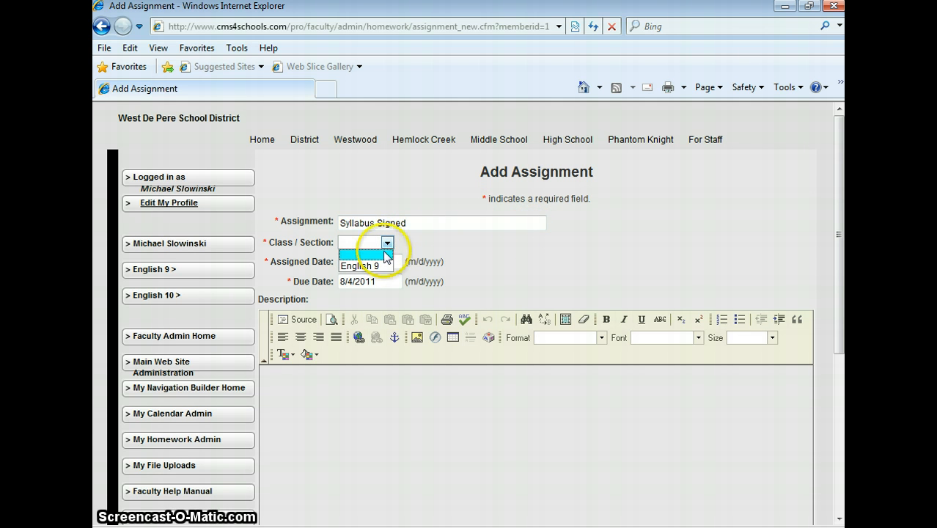
{"action": "left_click", "coordinate": [382, 265]}
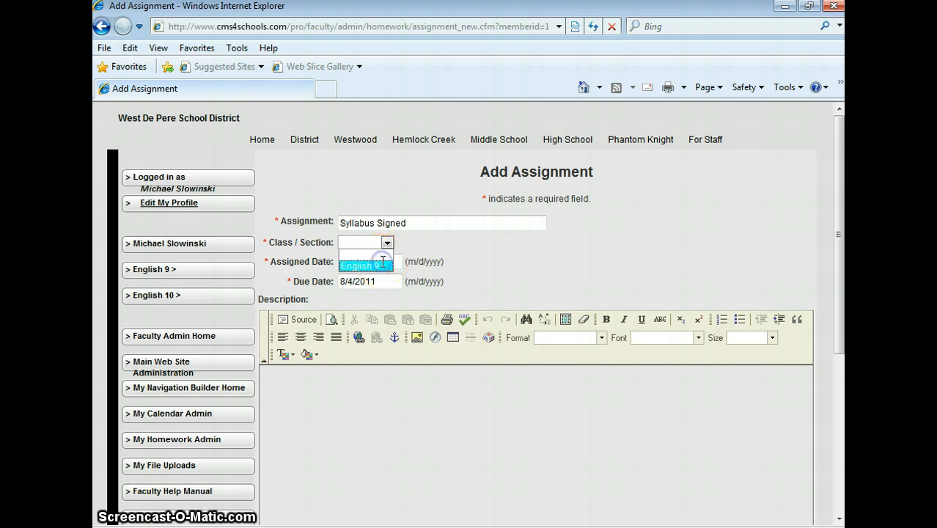
{"action": "left_click", "coordinate": [379, 262]}
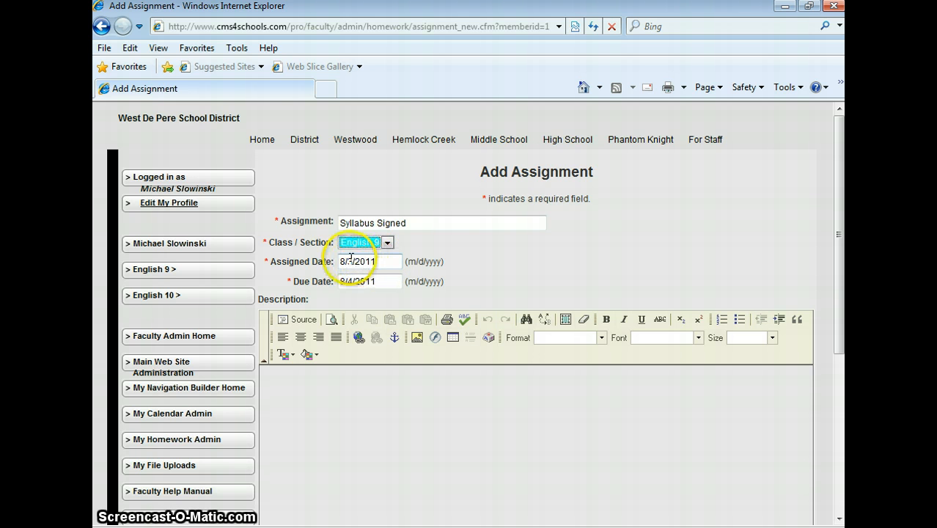
{"action": "left_click", "coordinate": [375, 283]}
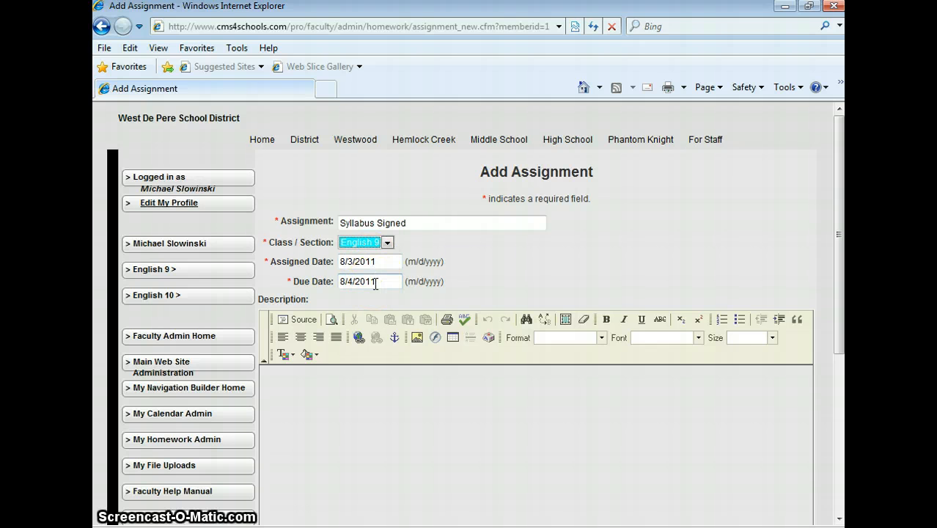
Step: Enter the assignment description "Have your parents sign and return the syllabus tomorrow."
{"action": "left_click", "coordinate": [344, 384]}
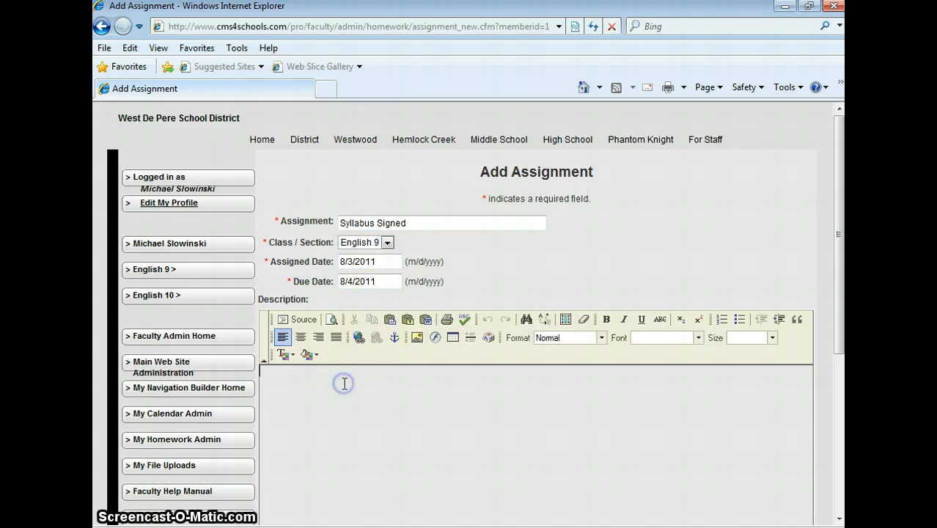
{"action": "scroll", "coordinate": [344, 384], "scroll_direction": "down", "scroll_amount": 1}
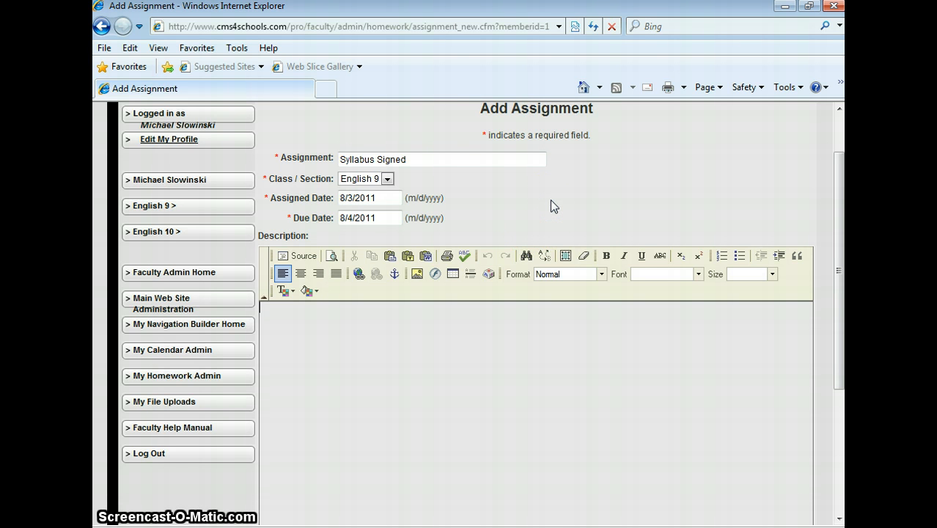
{"action": "type", "text": "Have your parents"}
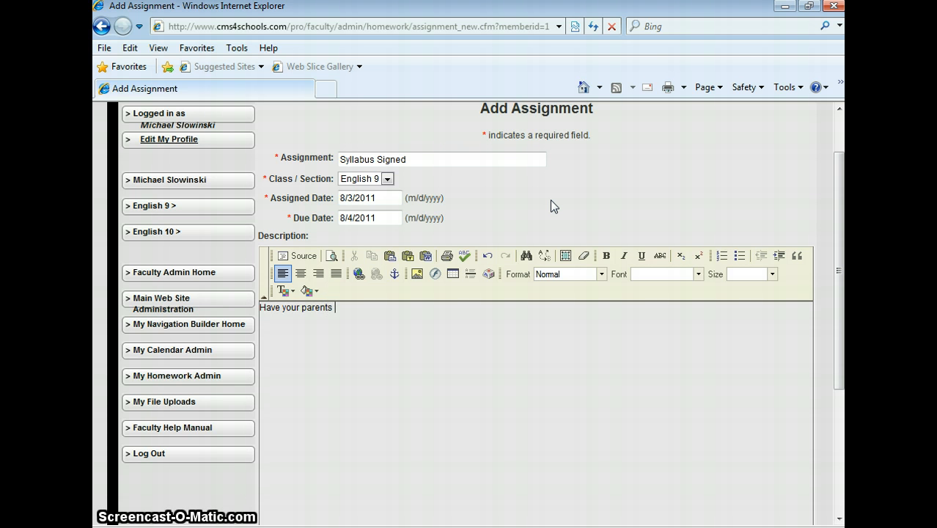
{"action": "type", "text": " sign "}
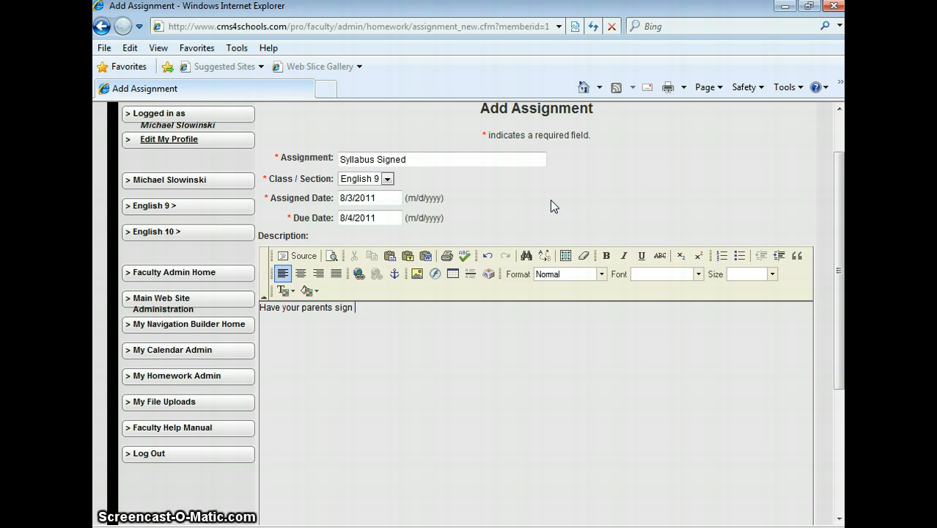
{"action": "type", "text": "and return the s"}
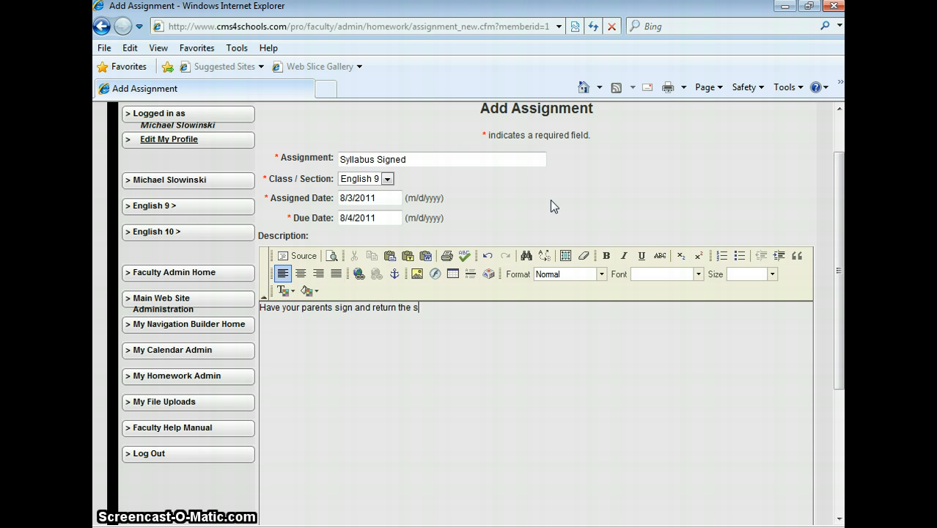
{"action": "type", "text": "yllabus tomorr"}
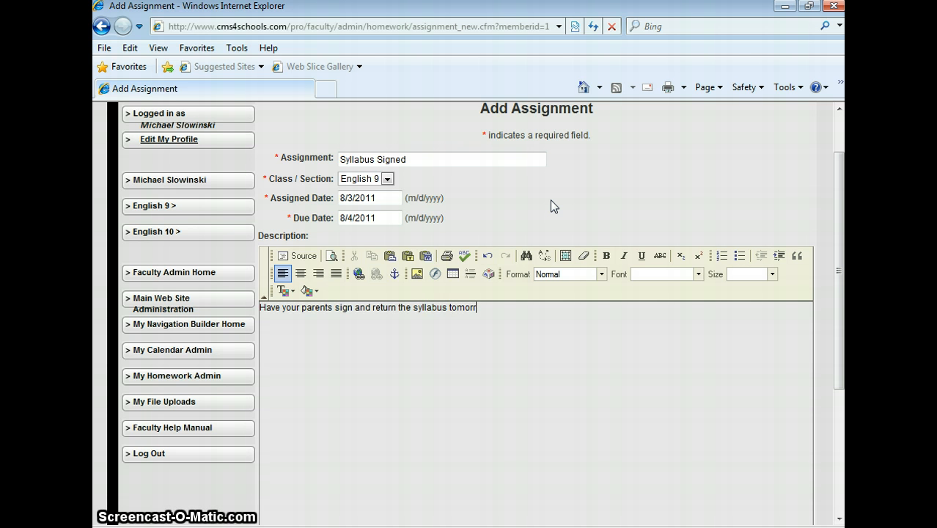
{"action": "type", "text": "ow."}
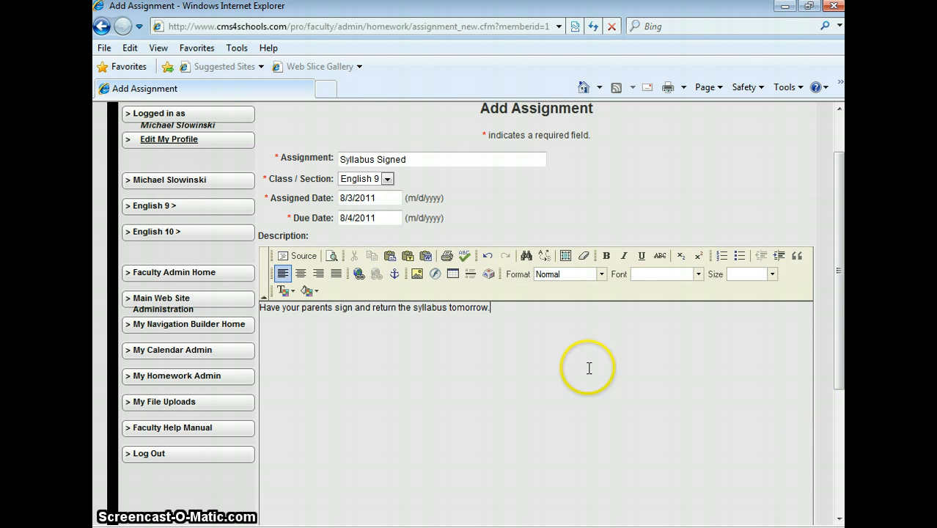
Step: Attach the PDF version of 9th Grade English Syllabus to the assignment as Attachment 1
{"action": "scroll", "coordinate": [591, 366], "scroll_direction": "down", "scroll_amount": 3}
{"action": "scroll", "coordinate": [591, 366], "scroll_direction": "down", "scroll_amount": 2}
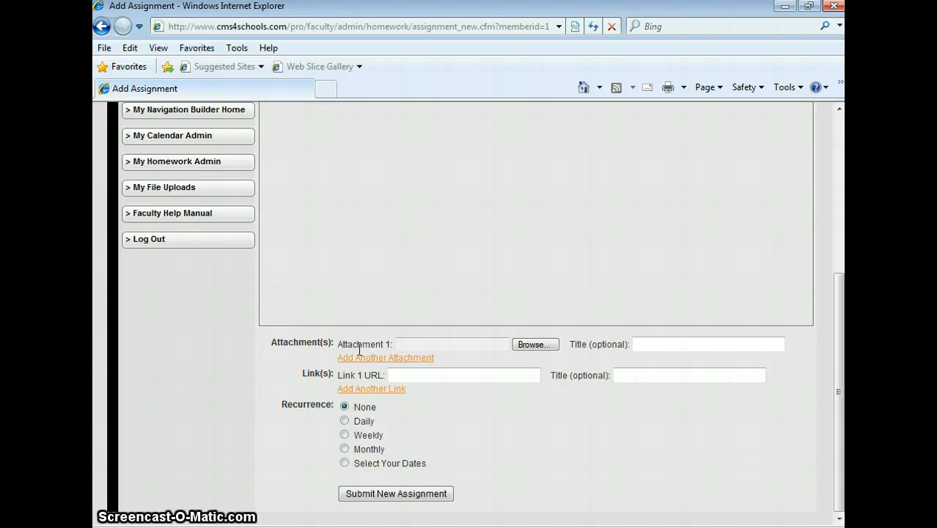
{"action": "left_click", "coordinate": [535, 345]}
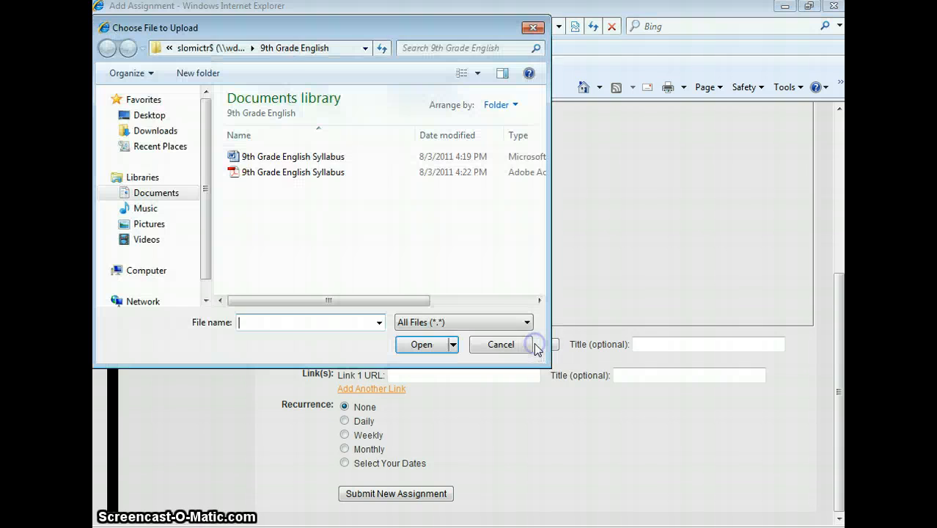
{"action": "left_click", "coordinate": [314, 177]}
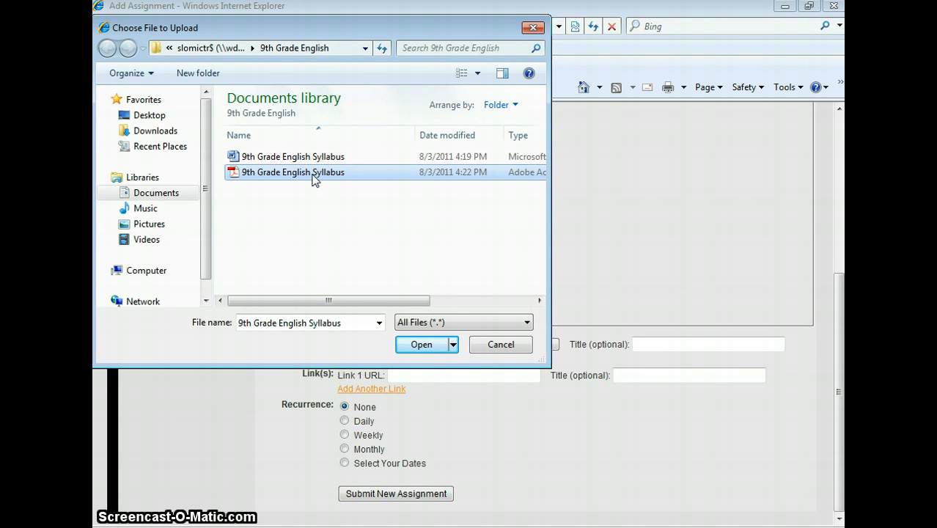
{"action": "left_click", "coordinate": [309, 168]}
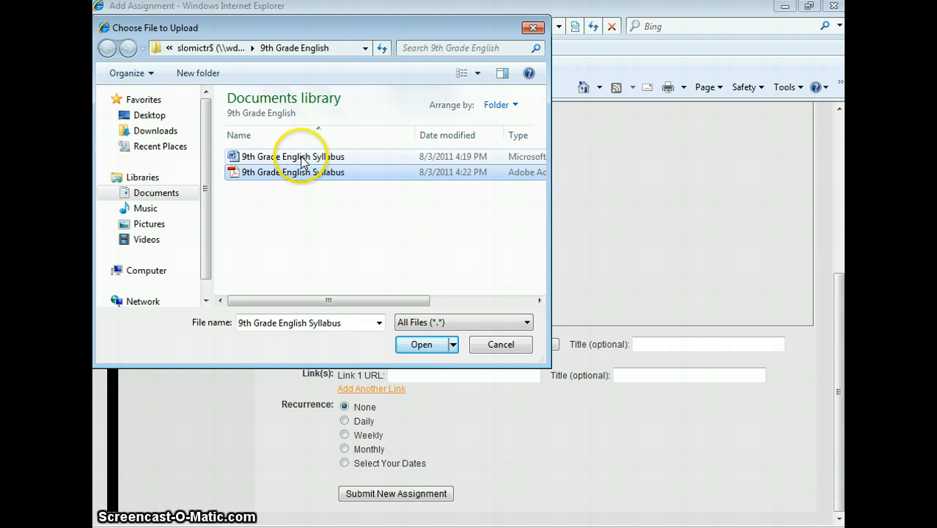
{"action": "left_click", "coordinate": [283, 175]}
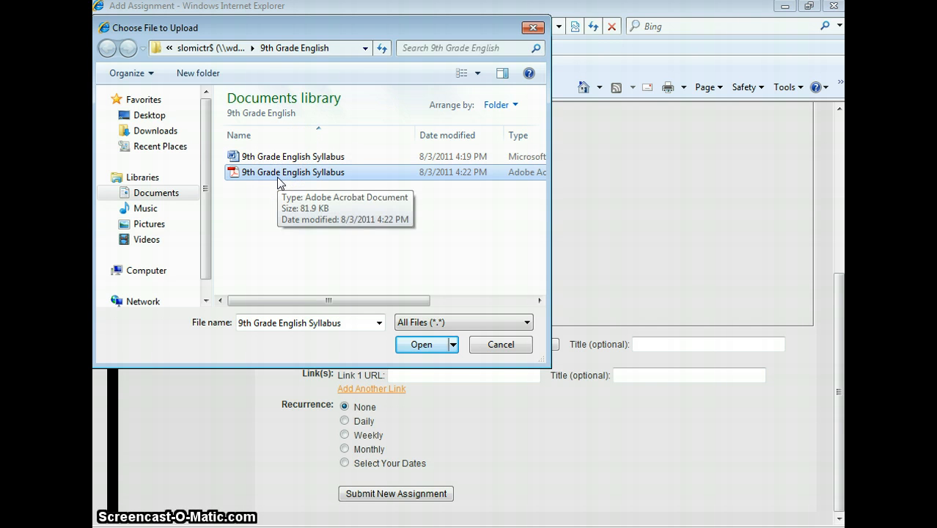
{"action": "left_click", "coordinate": [404, 347]}
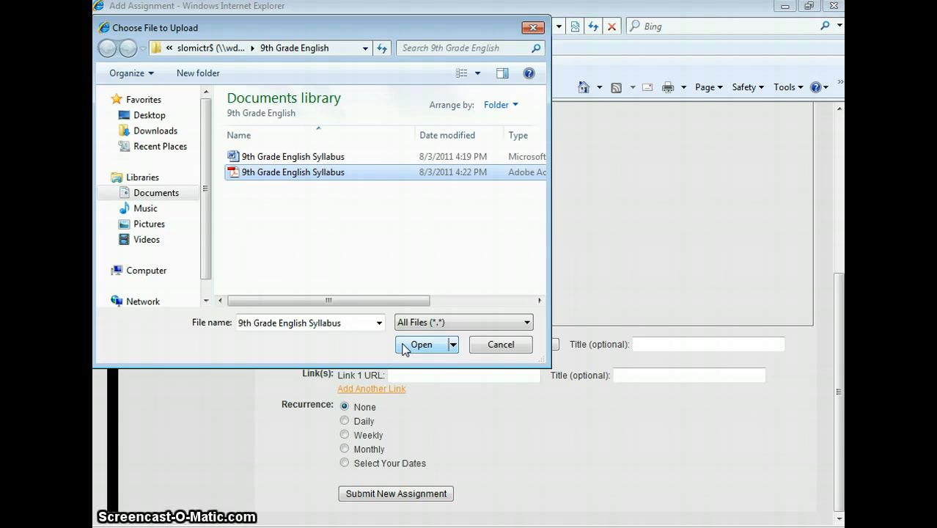
{"action": "left_click", "coordinate": [404, 345]}
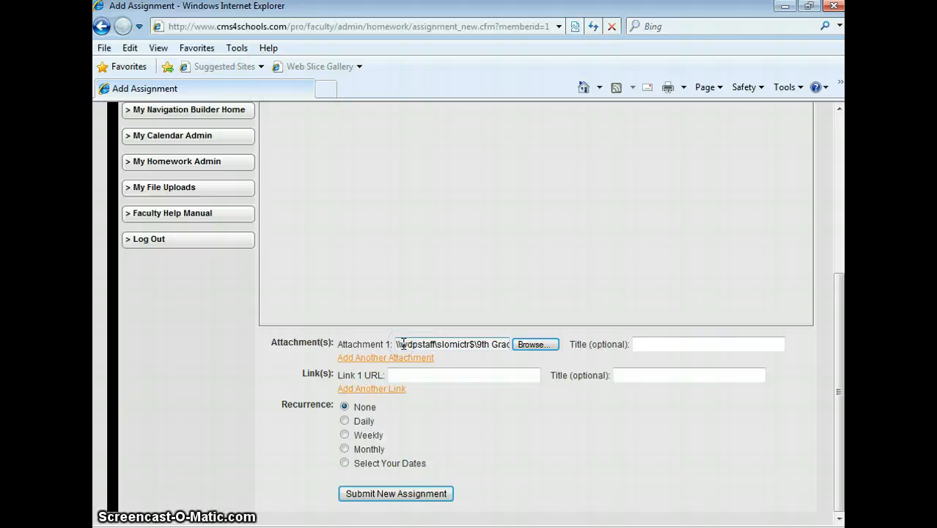
Step: Give Attachment 1 the title Syllabus
{"action": "left_click", "coordinate": [666, 348]}
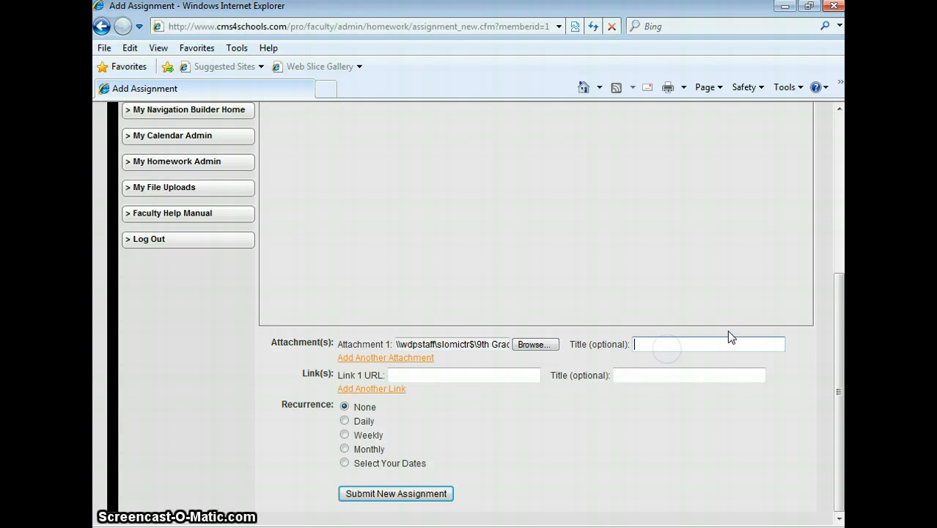
{"action": "type", "text": "Syllabu"}
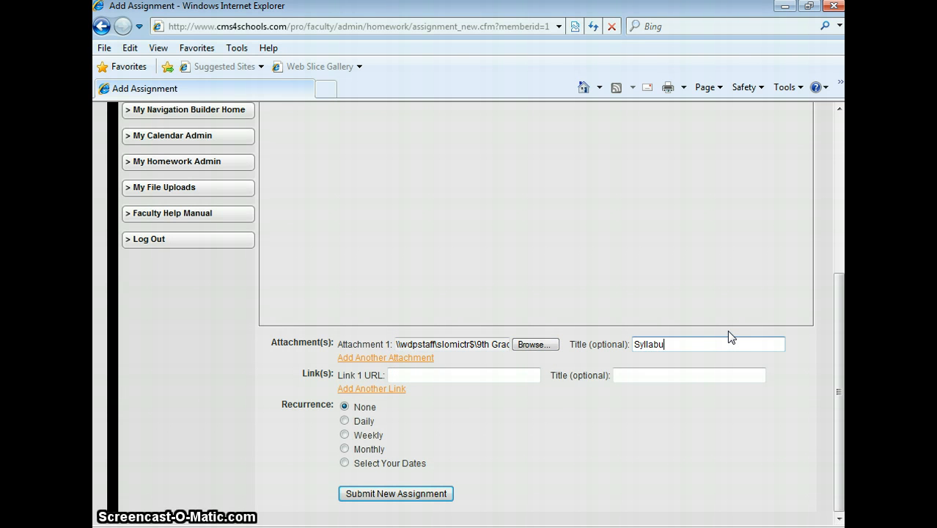
{"action": "type", "text": "s"}
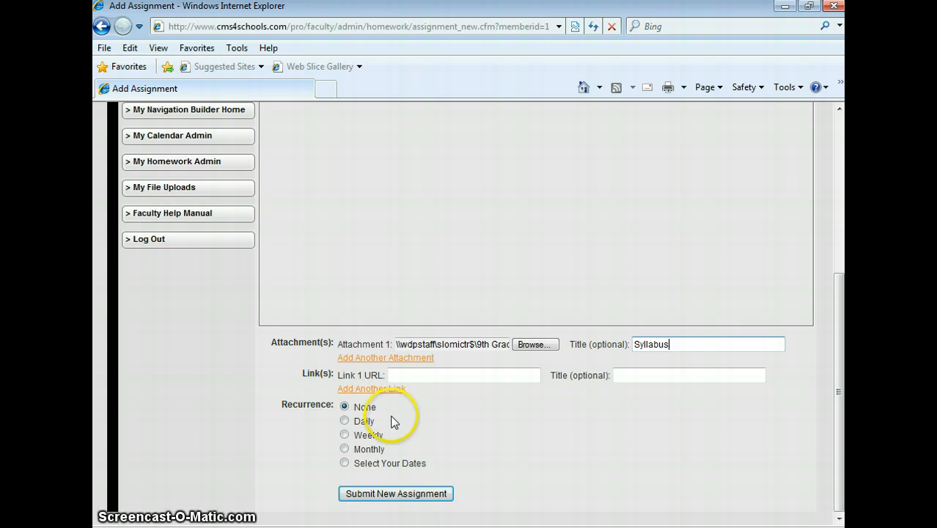
Step: Submit the new Syllabus Signed assignment with its syllabus attachment
{"action": "left_click", "coordinate": [414, 494]}
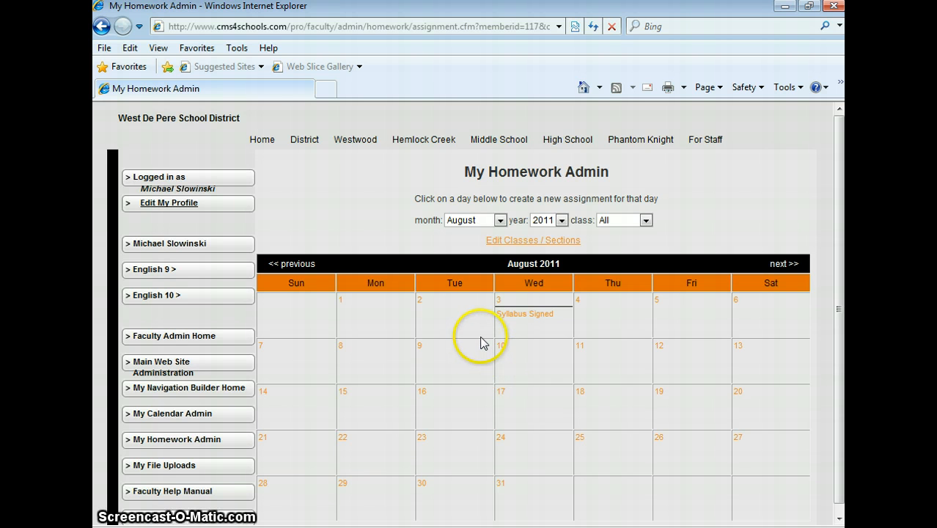
Step: Add a Homework Listing tool at the top of the English 9 page's main body
{"action": "mouse_move", "coordinate": [203, 269]}
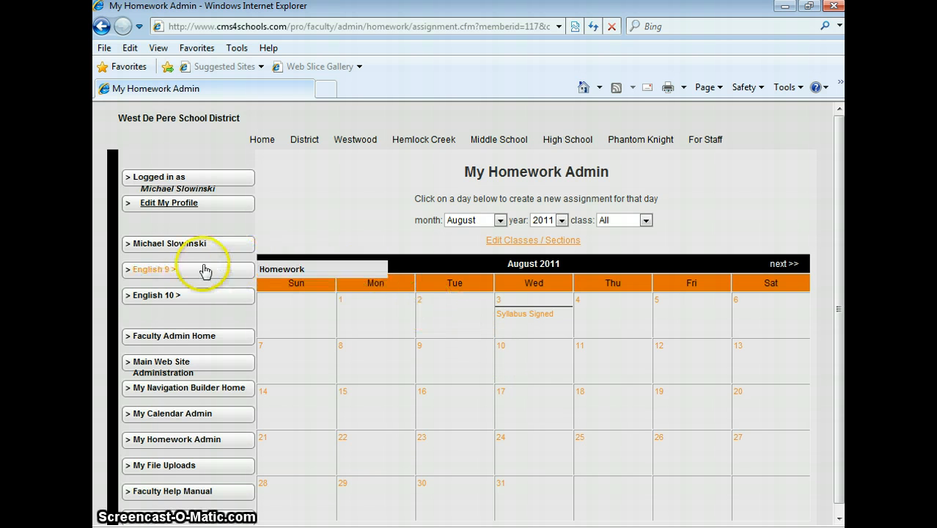
{"action": "left_click", "coordinate": [154, 270]}
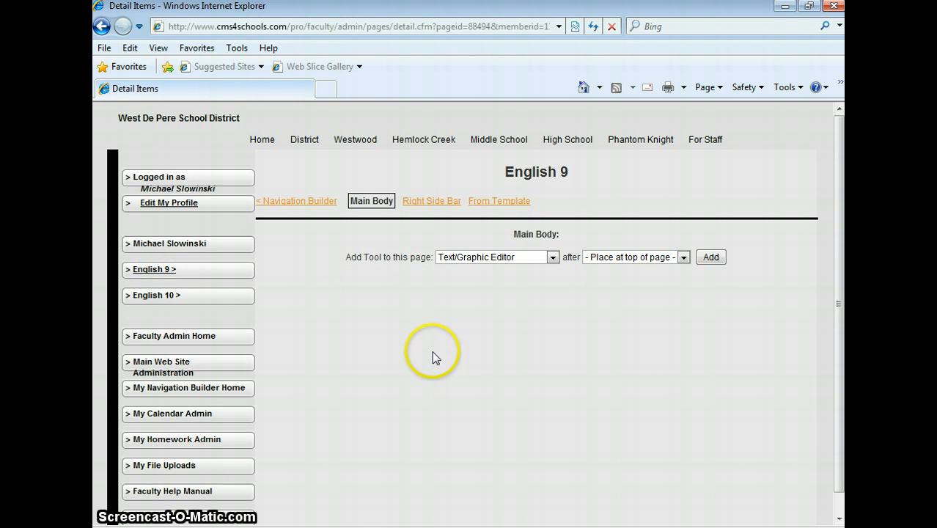
{"action": "left_click", "coordinate": [553, 258]}
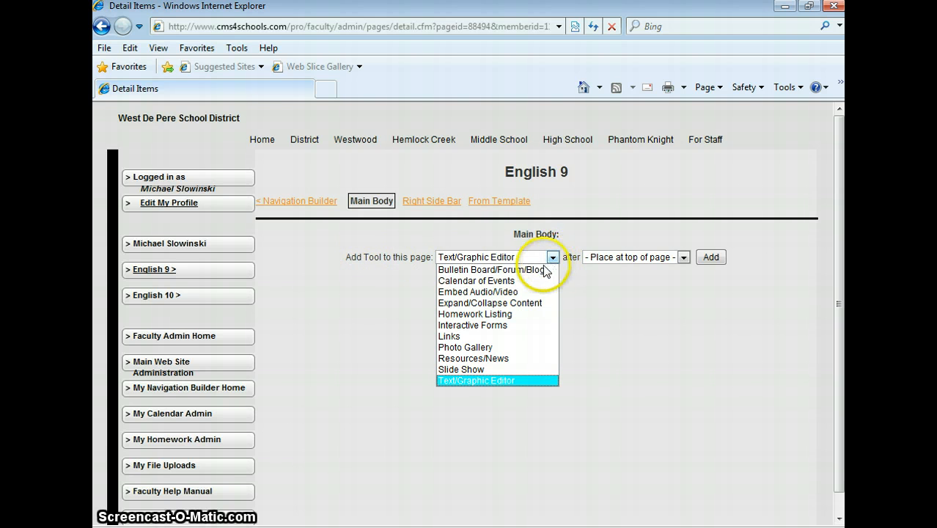
{"action": "left_click", "coordinate": [538, 314]}
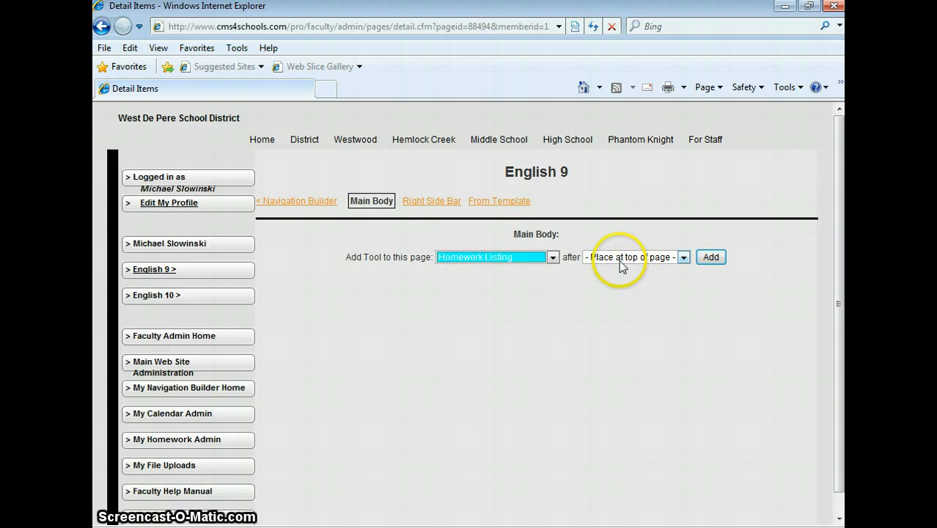
{"action": "left_click", "coordinate": [710, 258]}
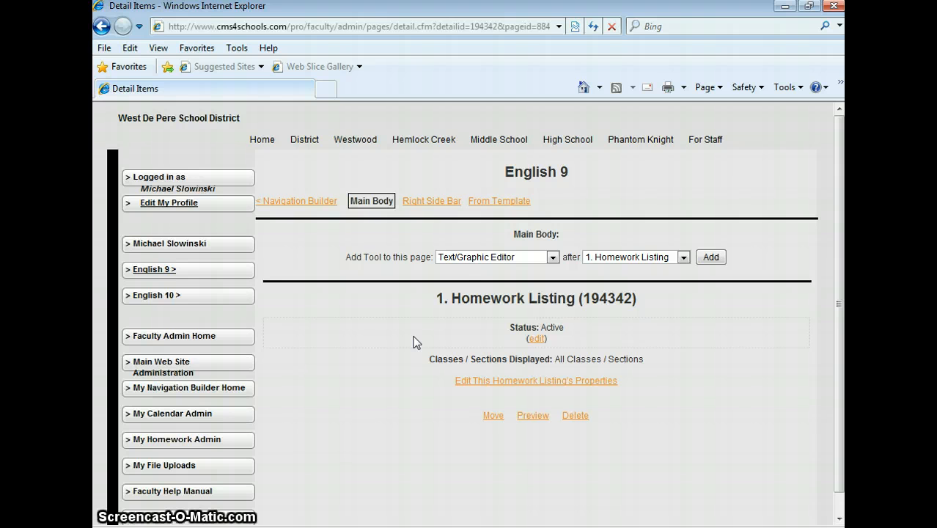
Step: Update the Homework Listing's properties so that it displays only the English 9 class
{"action": "left_click", "coordinate": [542, 387]}
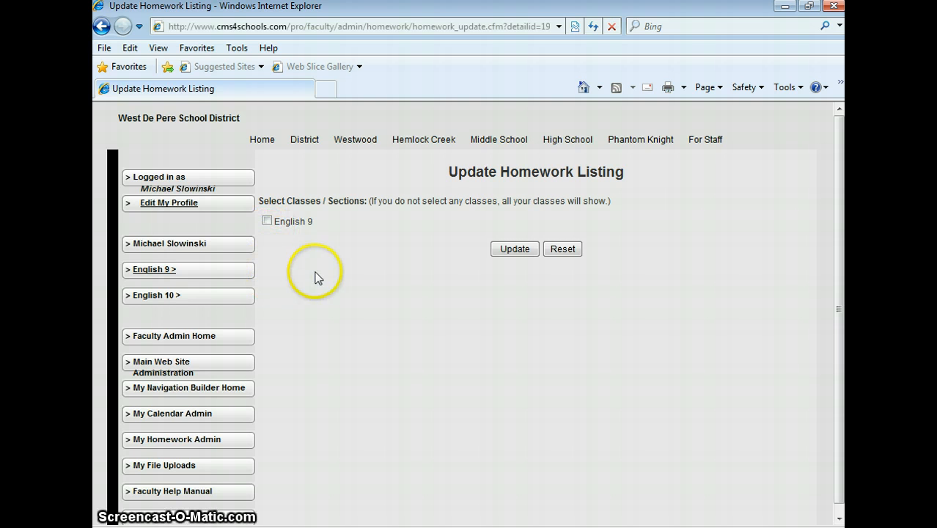
{"action": "left_click", "coordinate": [267, 220]}
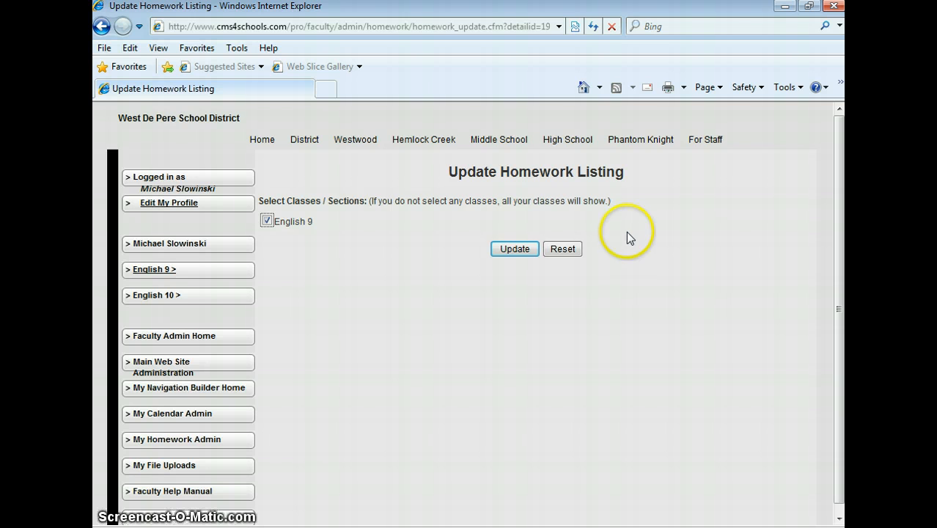
{"action": "left_click", "coordinate": [517, 253]}
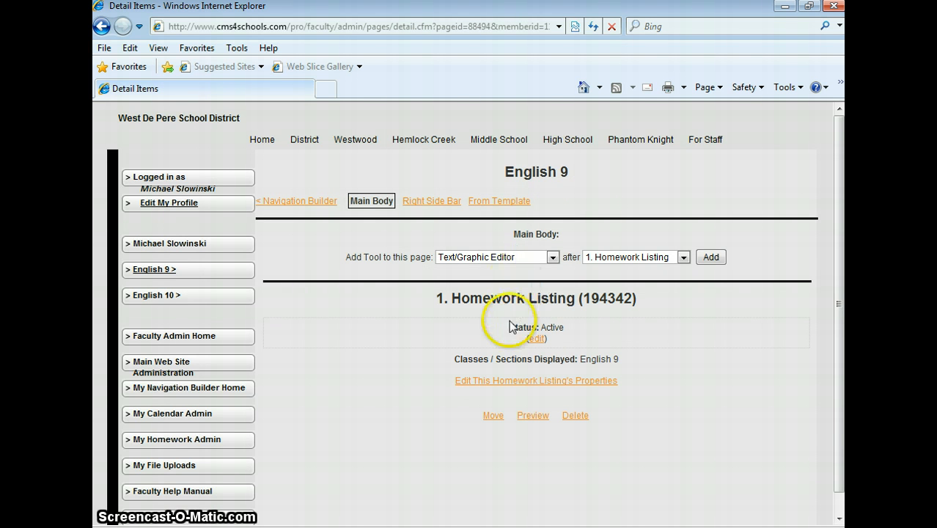
Step: Preview the Homework Listing in a maximized window and look over the English 9 page's weekly assignments
{"action": "left_click", "coordinate": [539, 415]}
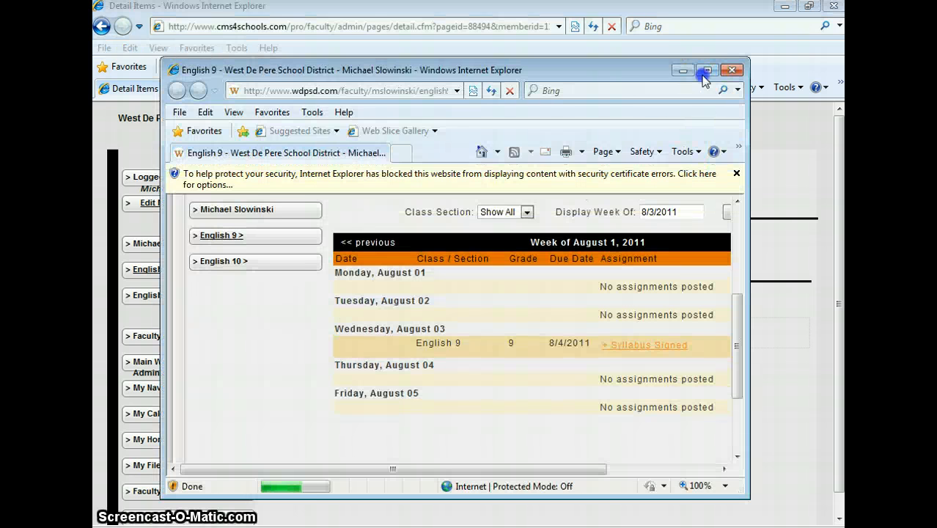
{"action": "left_click", "coordinate": [704, 72]}
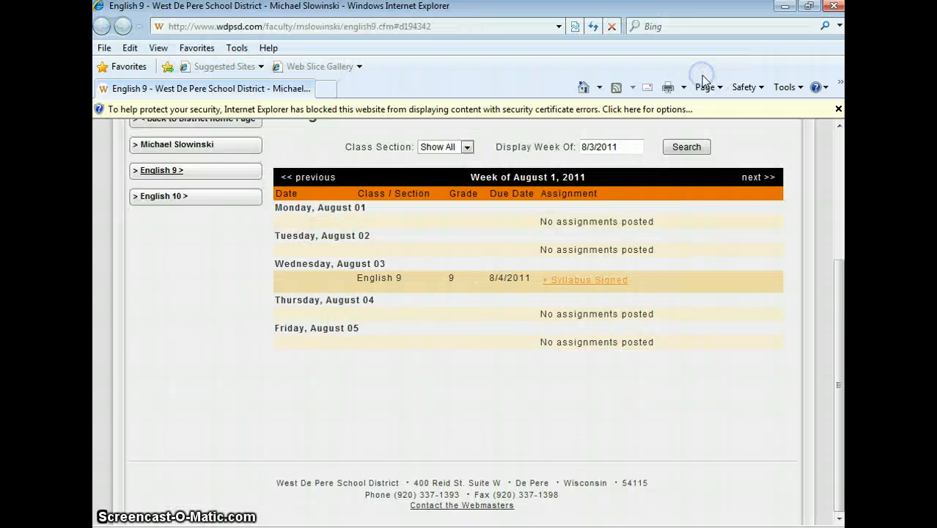
{"action": "left_click_drag", "start_coordinate": [839, 293], "coordinate": [841, 173]}
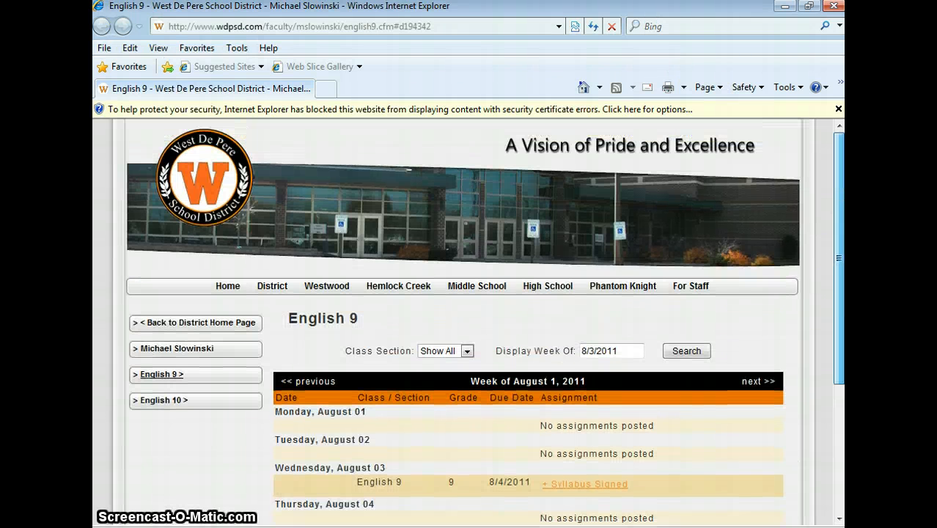
{"action": "scroll", "coordinate": [760, 314], "scroll_direction": "down", "scroll_amount": 1}
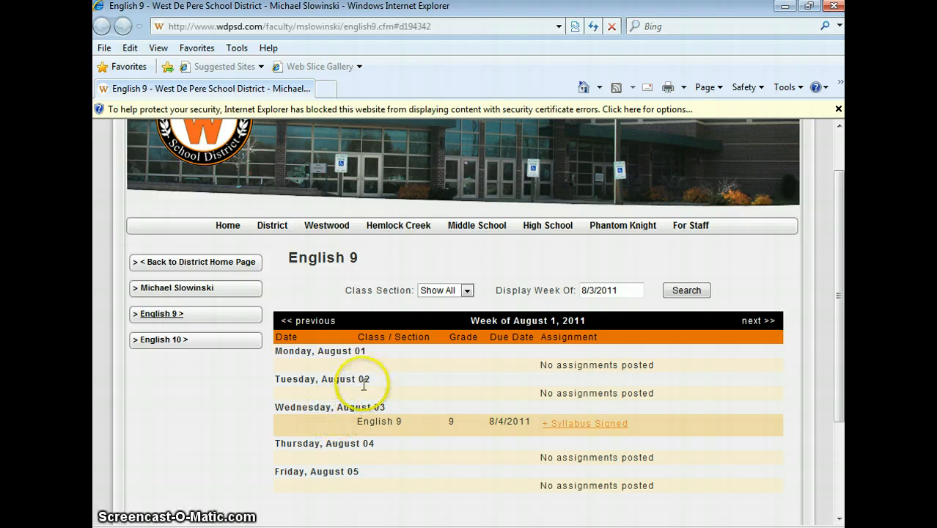
Step: Expand the Syllabus Signed assignment in the preview, view its Syllabus attachment full screen, and close the attachment
{"action": "left_click", "coordinate": [600, 428]}
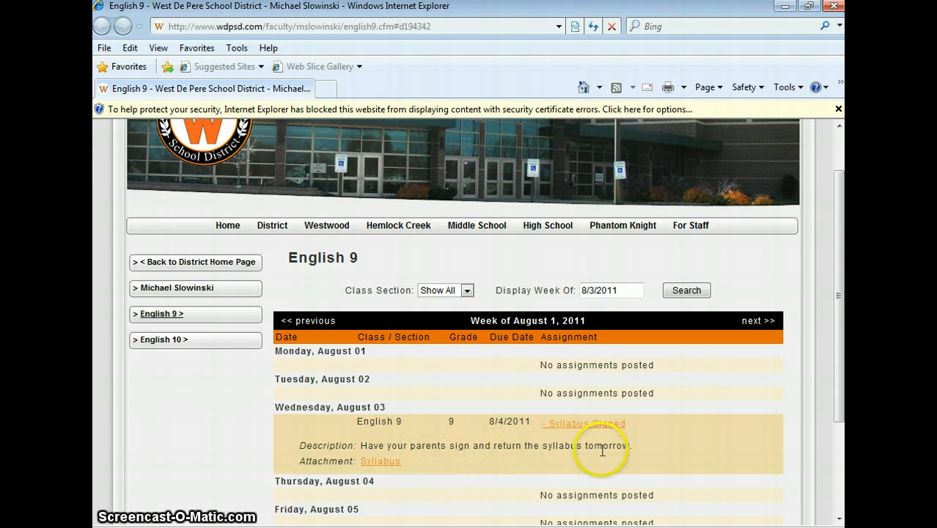
{"action": "left_click", "coordinate": [380, 463]}
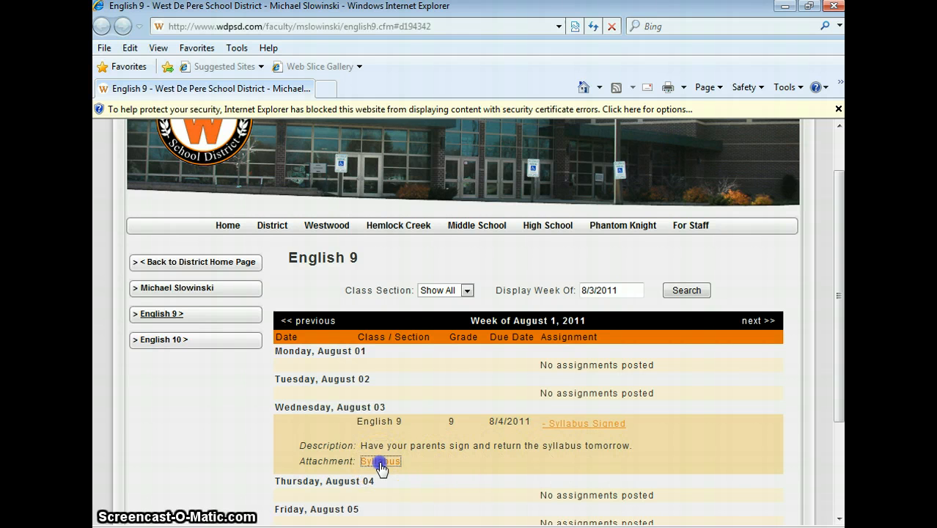
{"action": "left_click", "coordinate": [745, 90]}
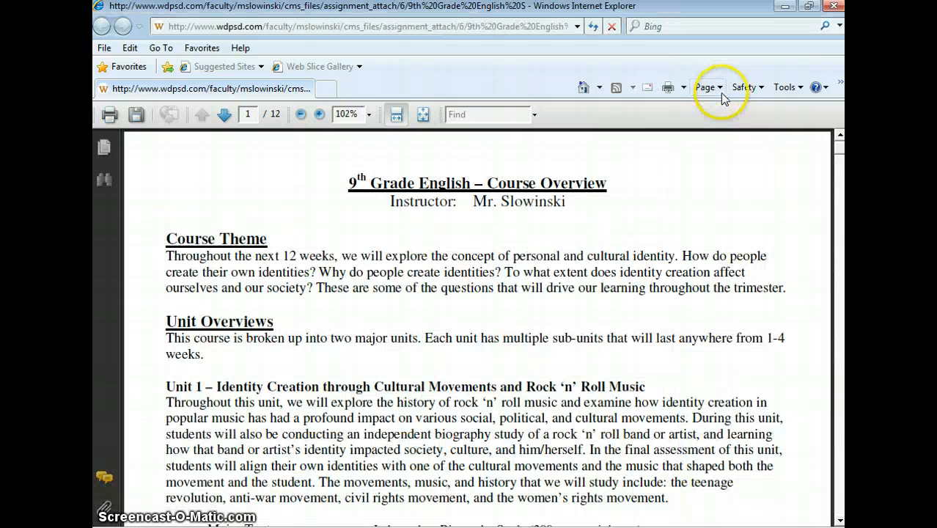
{"action": "left_click", "coordinate": [834, 7]}
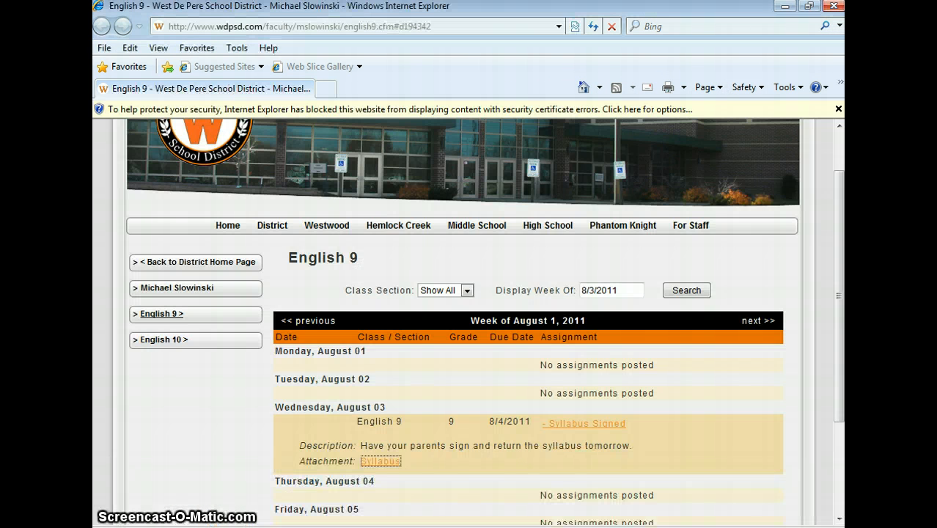